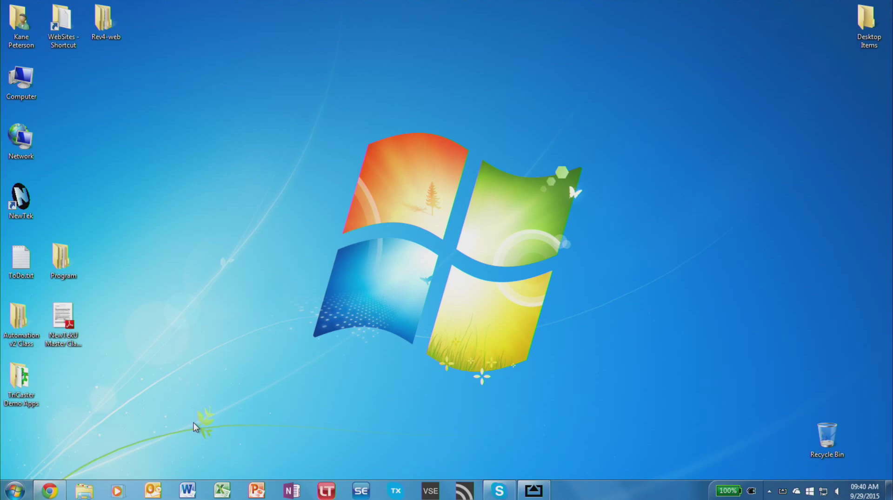
# Go to the TouchOSC page on hexler.net and scroll down to its Downloads section.
pyautogui.click(49, 490)
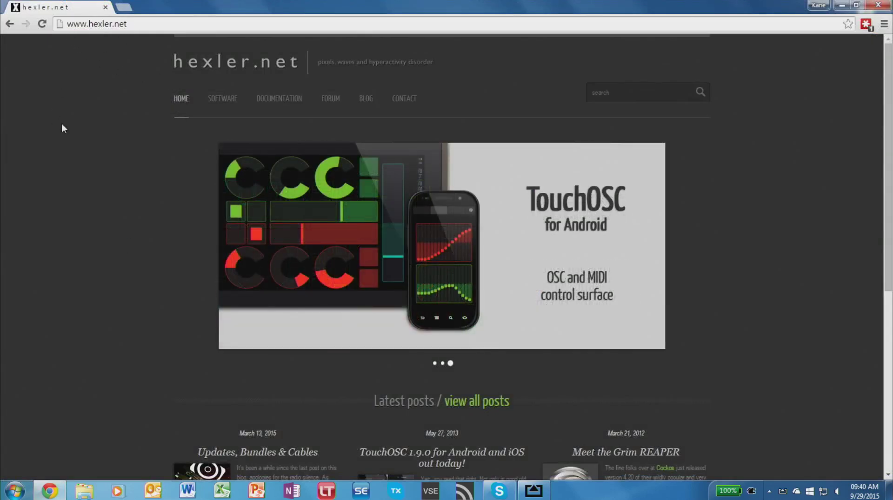
pyautogui.moveTo(221, 102)
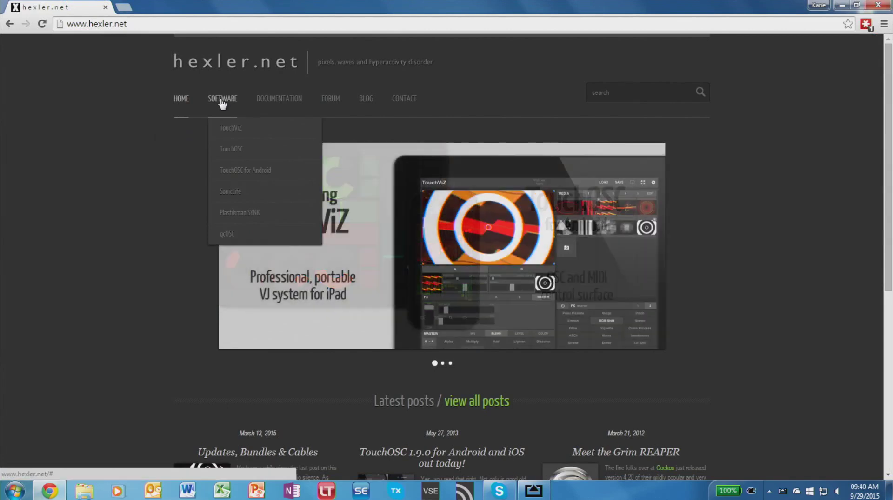
pyautogui.click(229, 153)
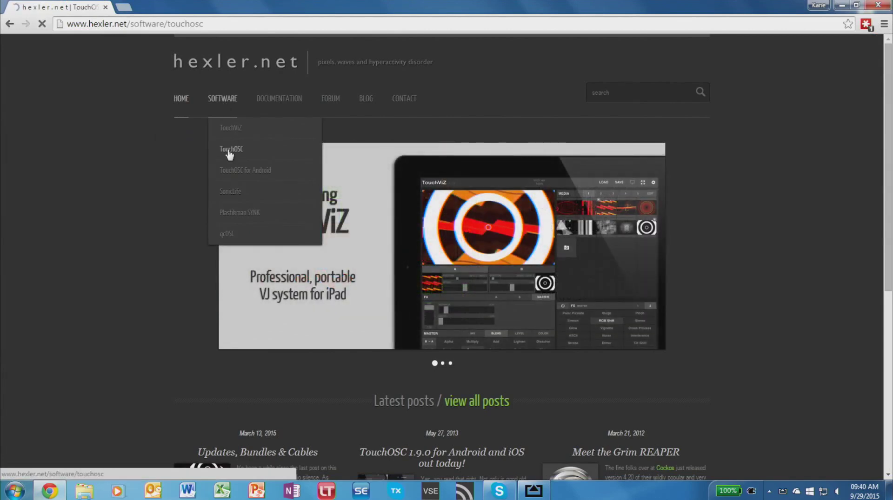
pyautogui.scroll(-15, 300, 148)
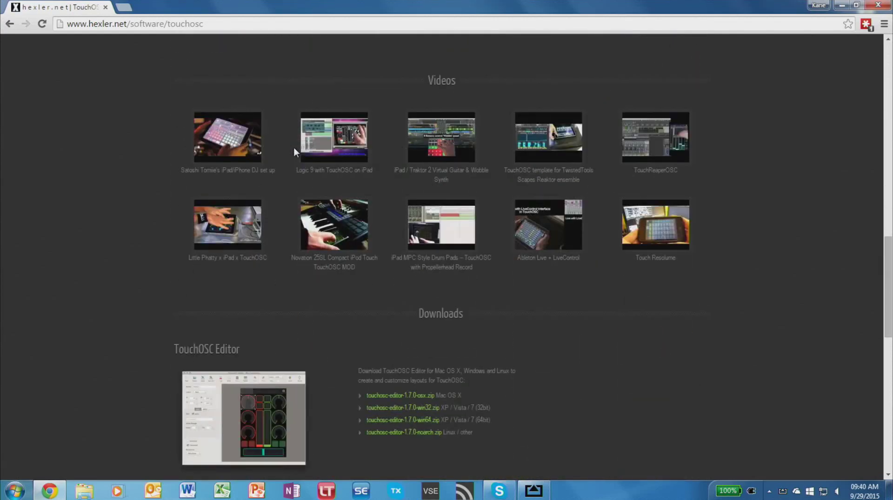
pyautogui.scroll(-3, 294, 147)
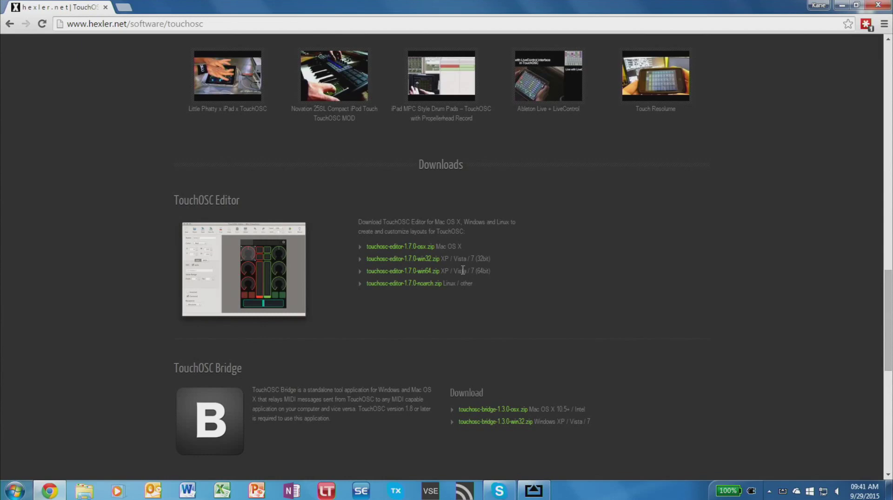
# Download touchosc-editor-1.7.0-win32.zip and save it to the Desktop.
pyautogui.click(402, 258)
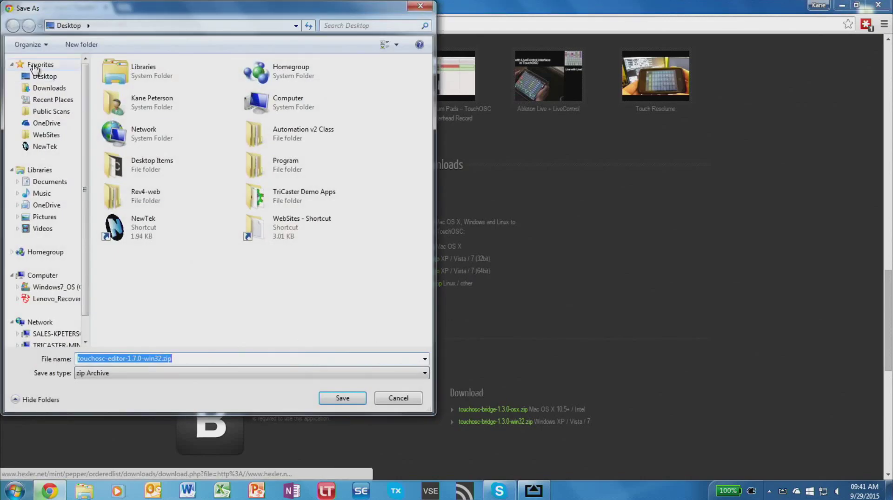
pyautogui.click(42, 76)
pyautogui.click(340, 401)
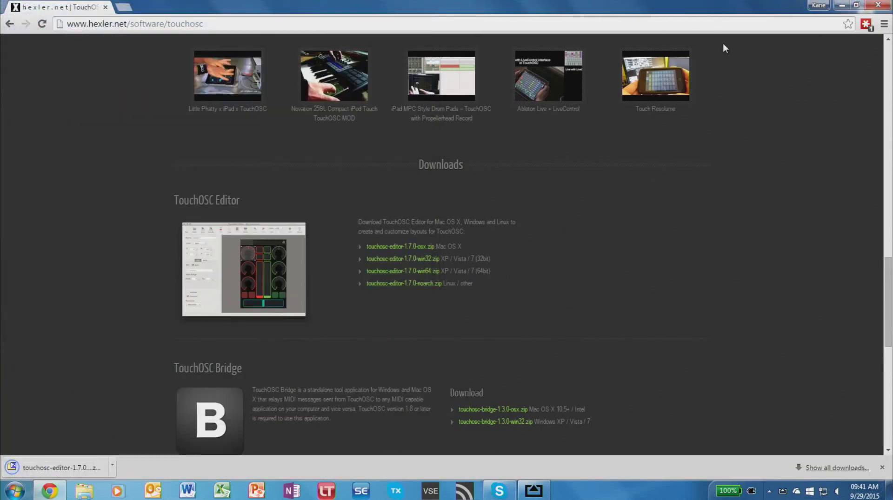
# Extract TouchOSCEditor.exe from the zip onto the desktop with 7-Zip, then launch it.
pyautogui.click(842, 6)
pyautogui.doubleClick(23, 451)
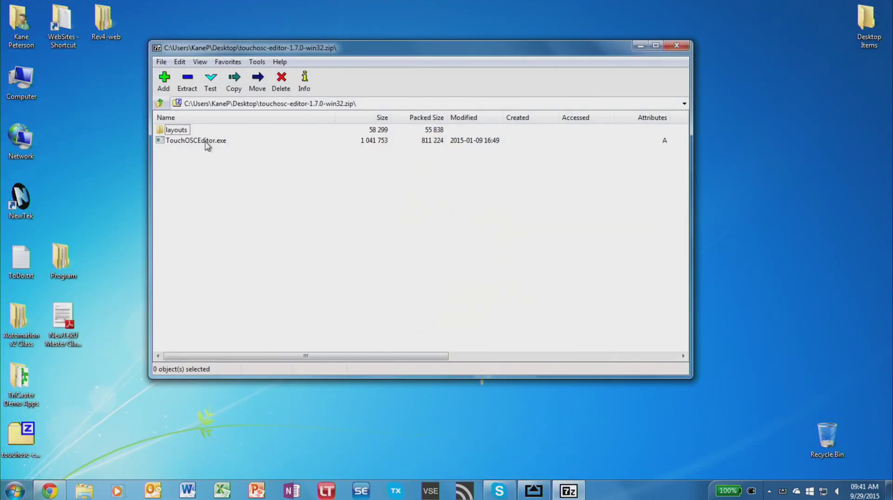
pyautogui.moveTo(206, 142); pyautogui.dragTo(65, 82)
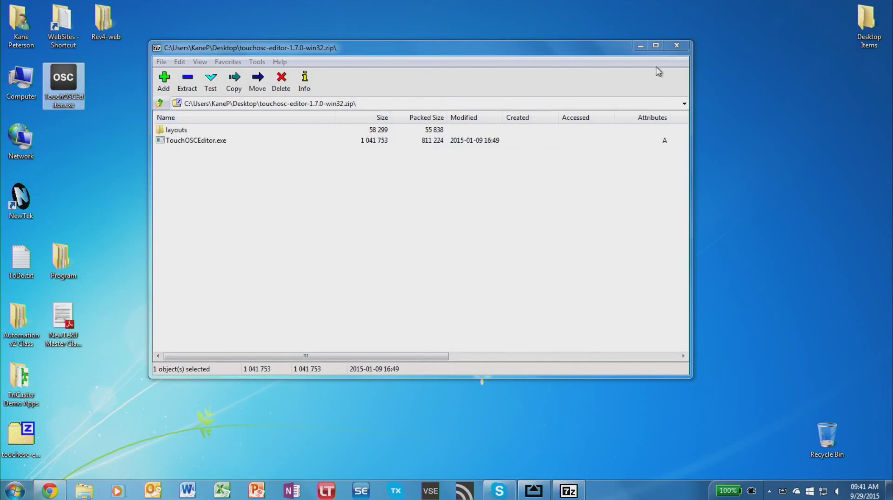
pyautogui.click(677, 45)
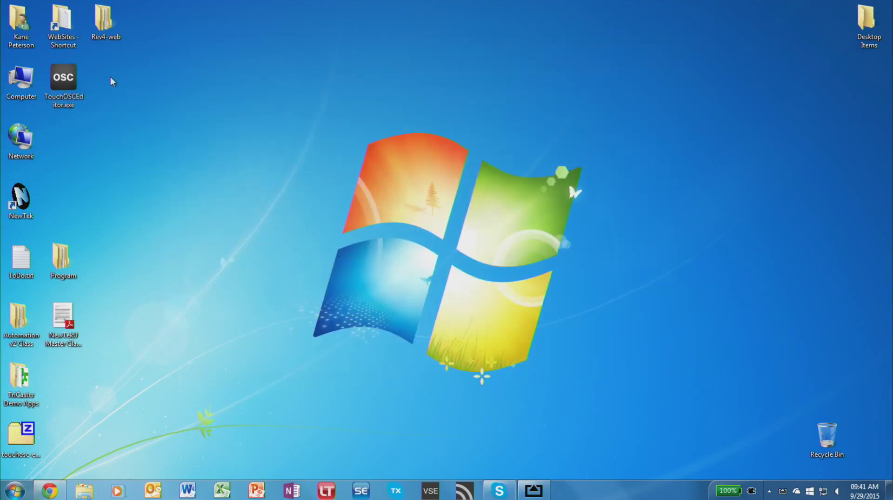
pyautogui.click(77, 80)
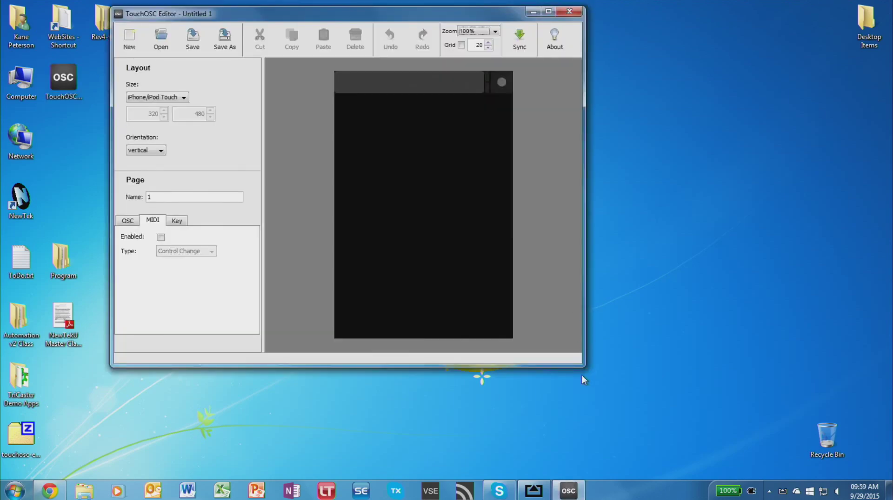
# Enlarge the editor window and set the layout to iPad size, horizontal orientation, 75% zoom.
pyautogui.moveTo(580, 365); pyautogui.dragTo(769, 465)
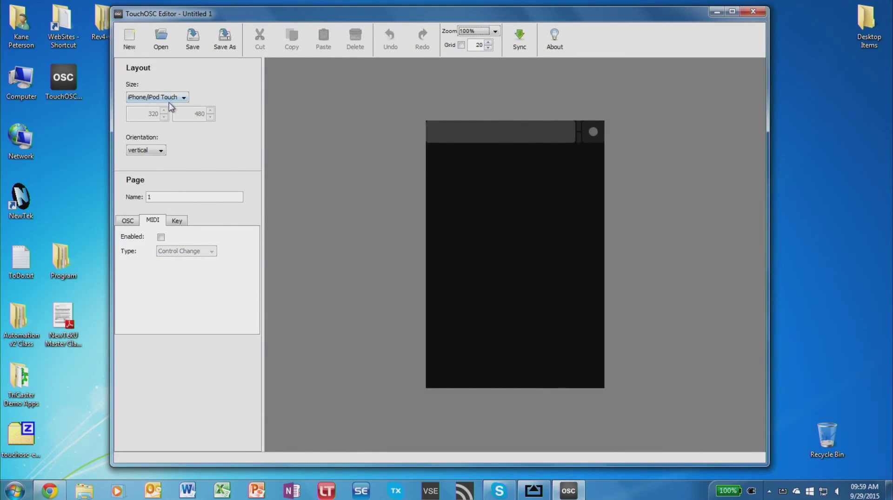
pyautogui.click(152, 97)
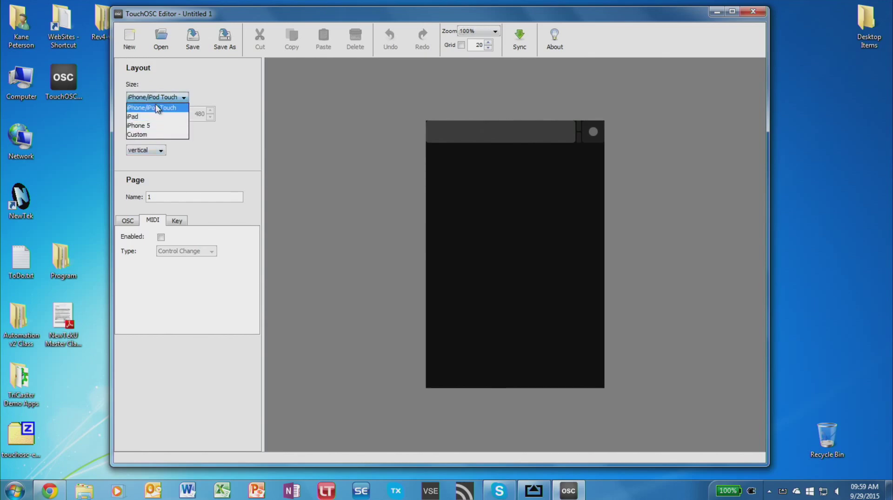
pyautogui.click(146, 134)
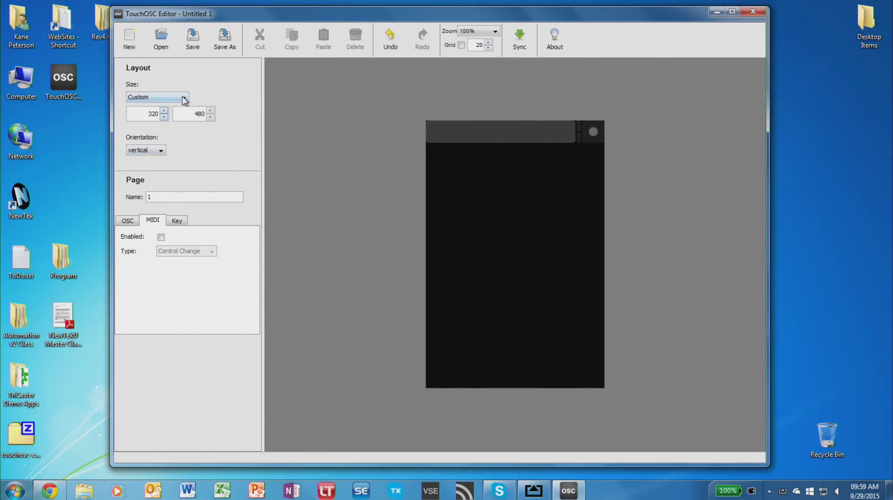
pyautogui.click(183, 97)
pyautogui.click(153, 116)
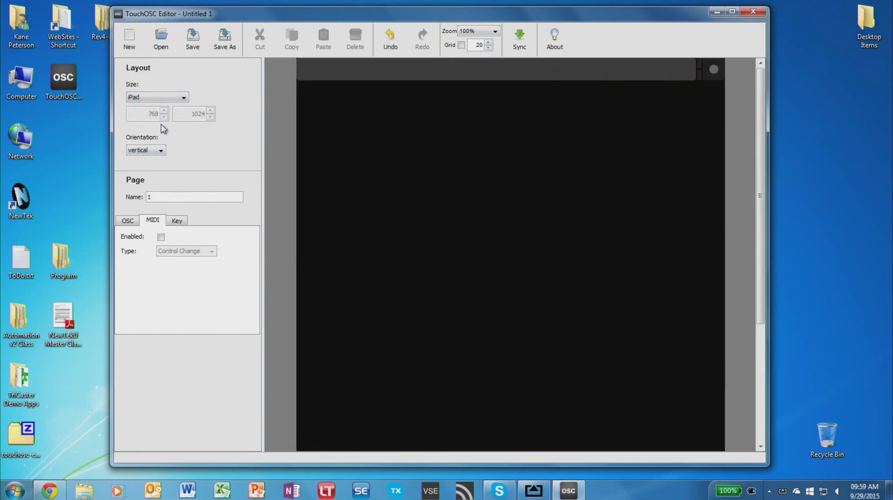
pyautogui.click(143, 151)
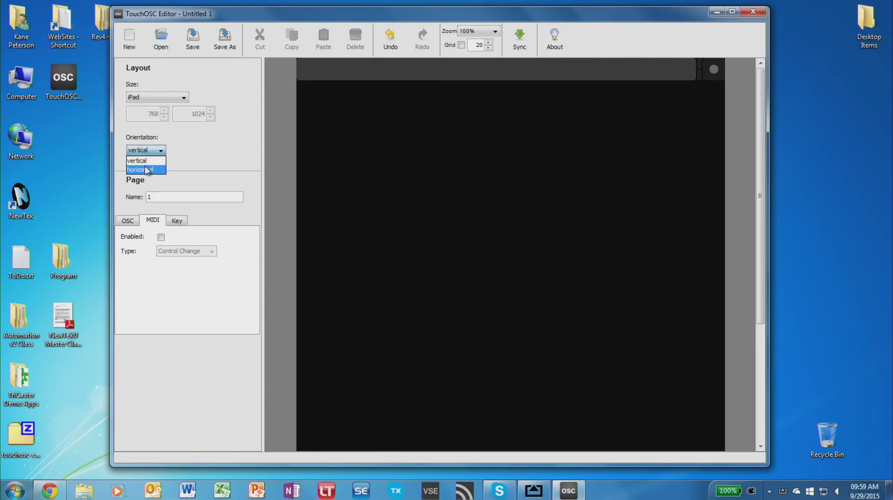
pyautogui.click(141, 167)
pyautogui.click(484, 31)
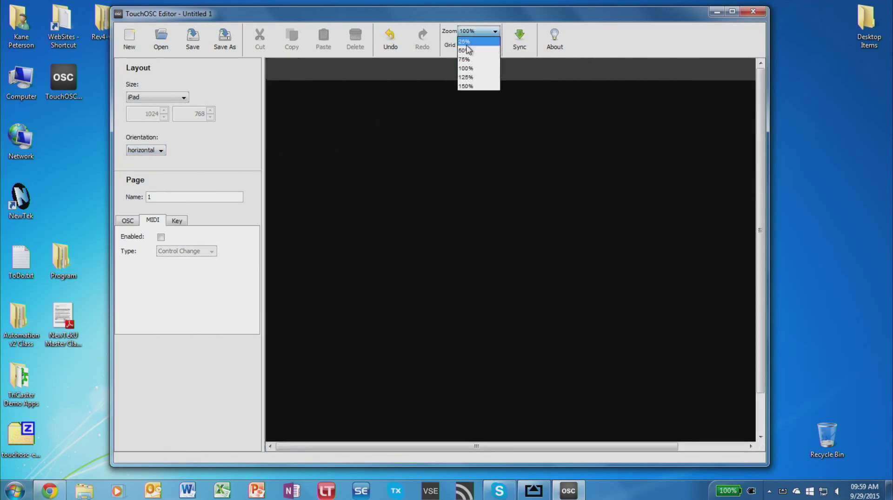
pyautogui.click(467, 60)
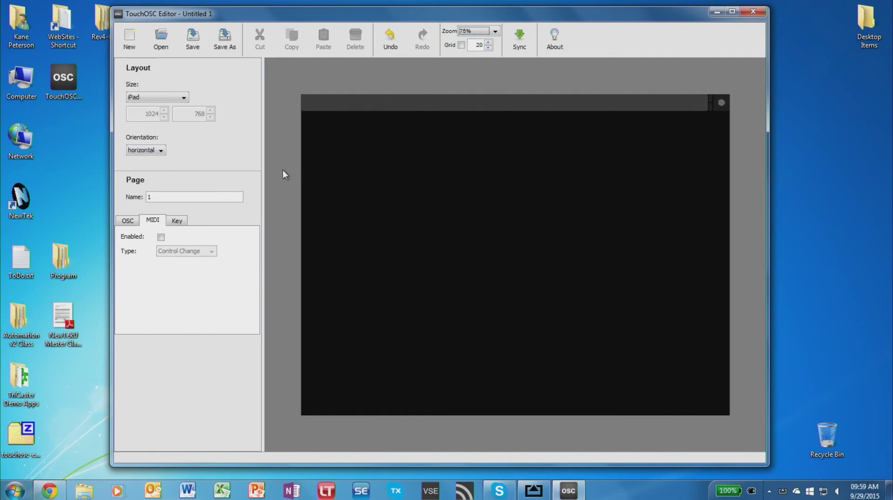
# Add a Push Button to the canvas and set its width and height to 100.
pyautogui.rightClick(339, 144)
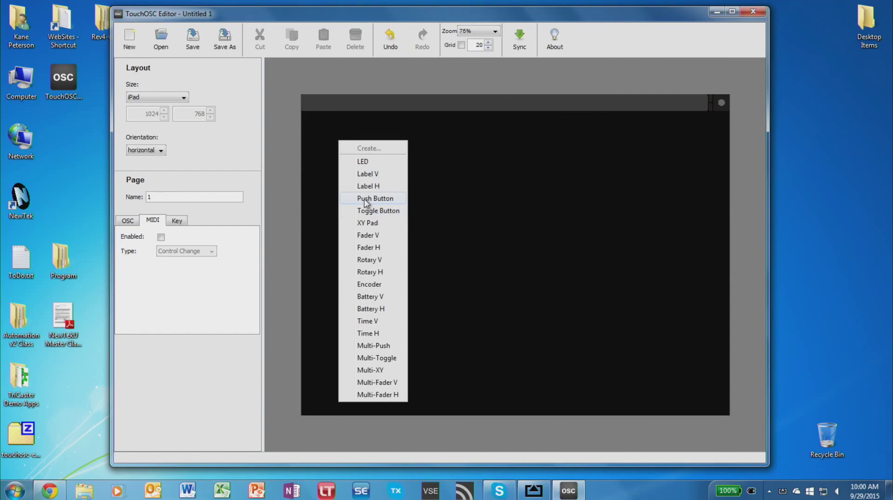
pyautogui.click(384, 200)
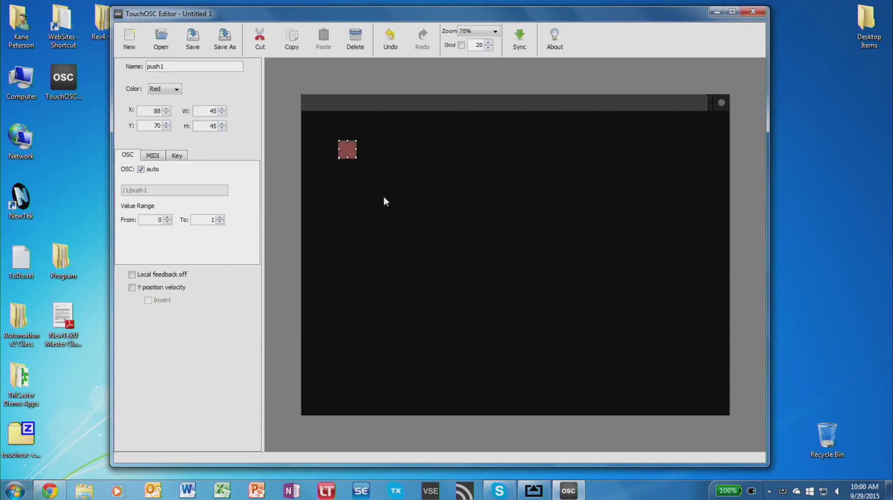
pyautogui.doubleClick(214, 111)
pyautogui.write('100')
pyautogui.press('Tab')
pyautogui.write('100')
pyautogui.press('Tab')
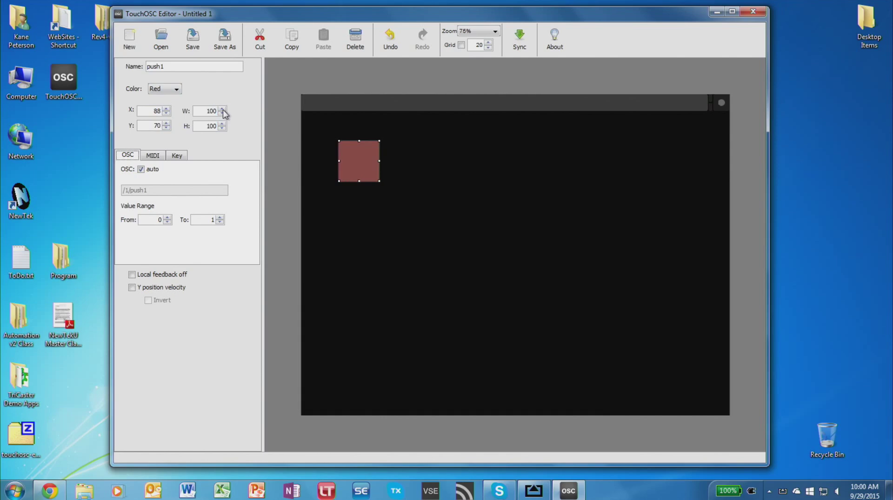
# Change the push button's colour to Purple.
pyautogui.click(159, 89)
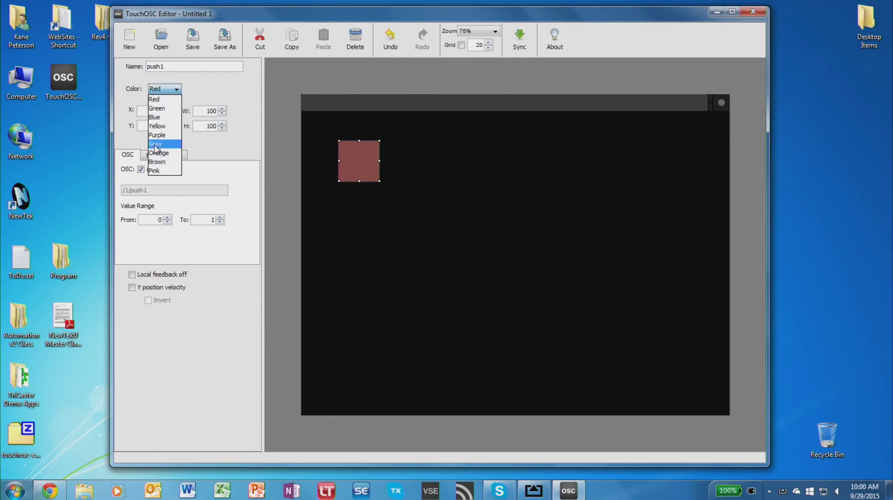
pyautogui.click(157, 145)
pyautogui.click(165, 89)
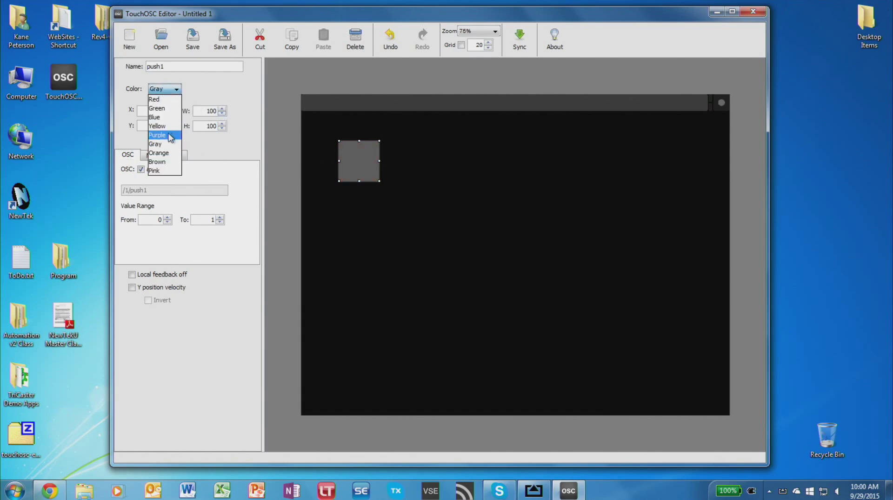
pyautogui.click(157, 130)
pyautogui.click(465, 139)
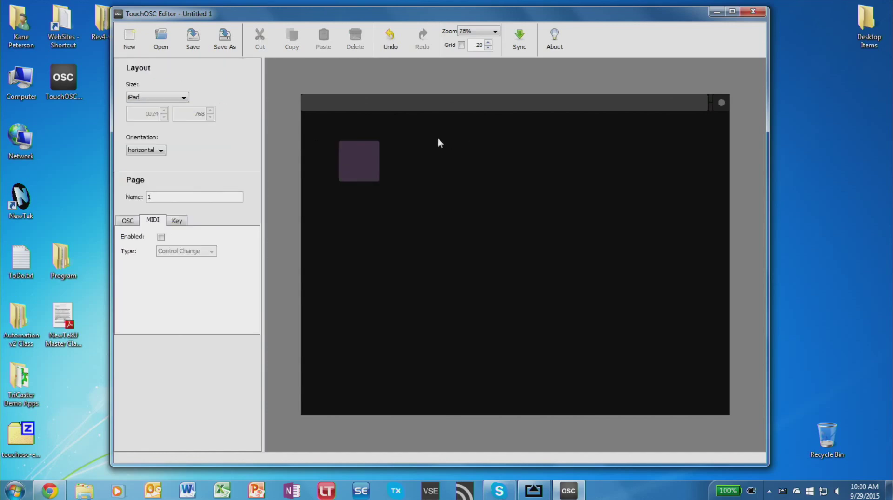
pyautogui.click(358, 158)
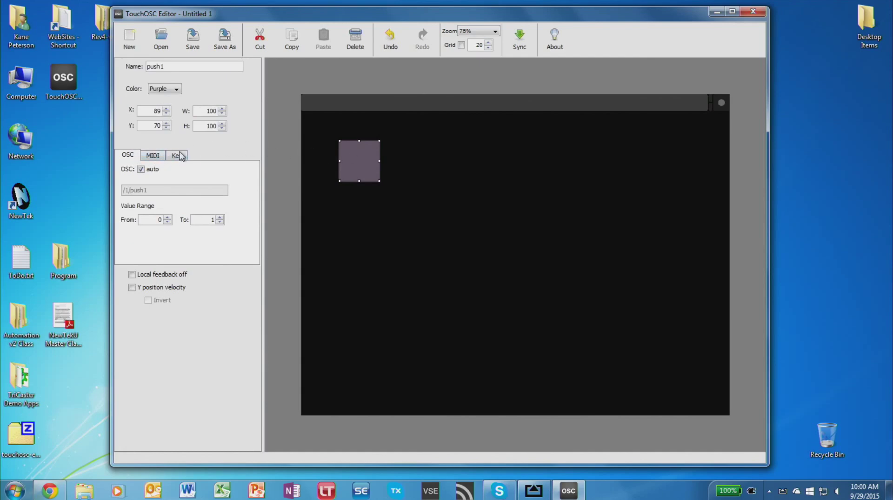
# Enable MIDI on push1 and set its message type to Note (C-2, channel 1).
pyautogui.click(152, 157)
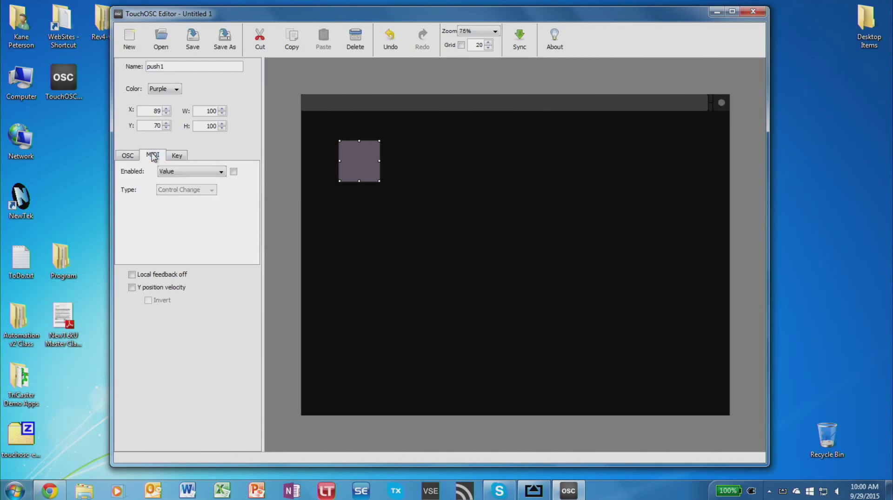
pyautogui.click(234, 172)
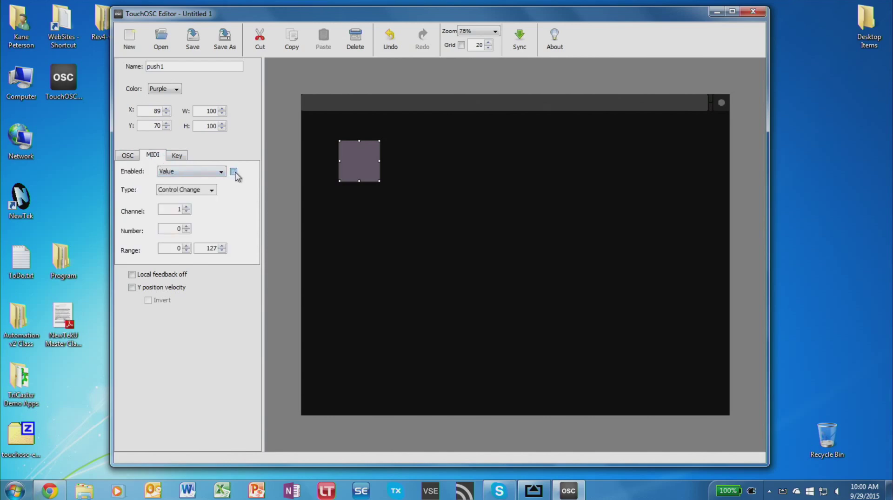
pyautogui.click(184, 190)
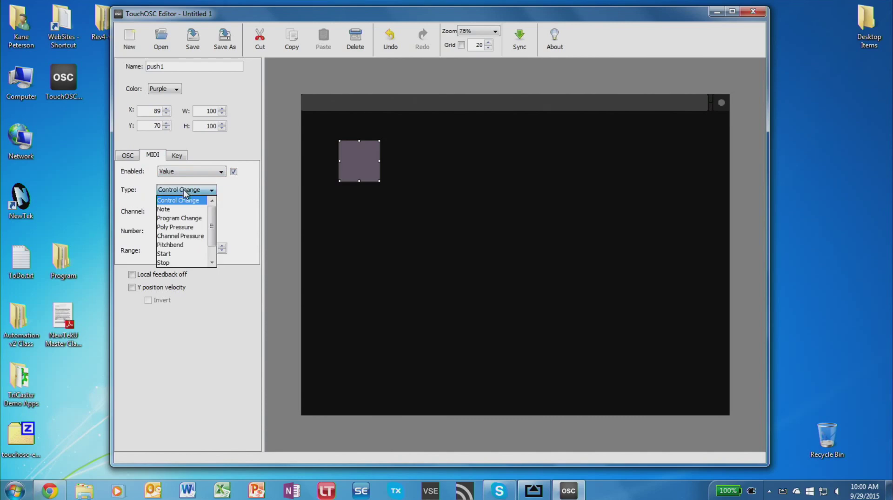
pyautogui.click(180, 210)
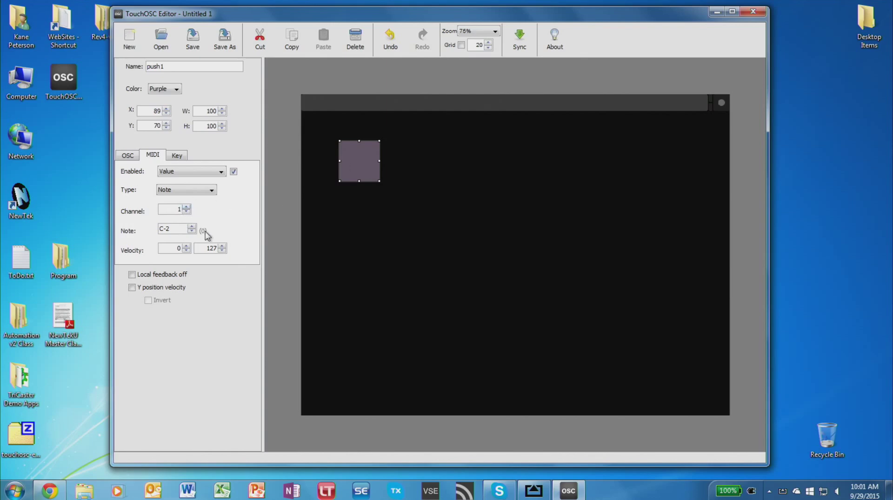
# Duplicate push1 as push2 beside it and raise its MIDI note to C#-2.
pyautogui.moveTo(368, 158); pyautogui.dragTo(409, 159)
pyautogui.hotkey('ctrl', 'c')
pyautogui.hotkey('ctrl', 'v')
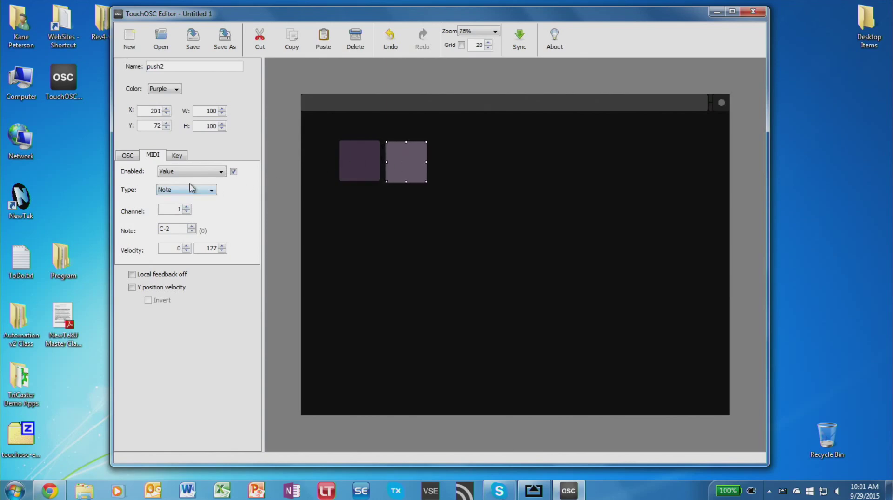
pyautogui.click(191, 227)
pyautogui.click(386, 199)
pyautogui.rightClick(373, 200)
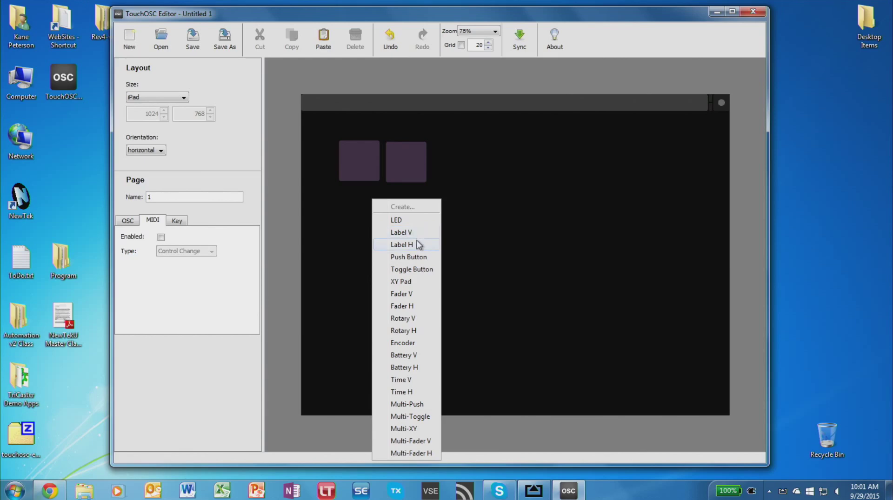
# Place a horizontal label reading TAKE on push1: size 17, purple, no background.
pyautogui.click(402, 245)
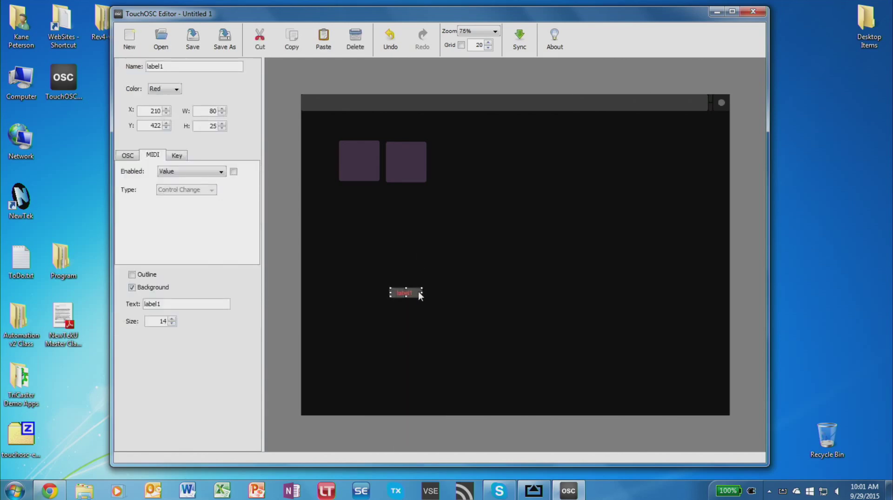
pyautogui.moveTo(406, 288); pyautogui.dragTo(369, 160)
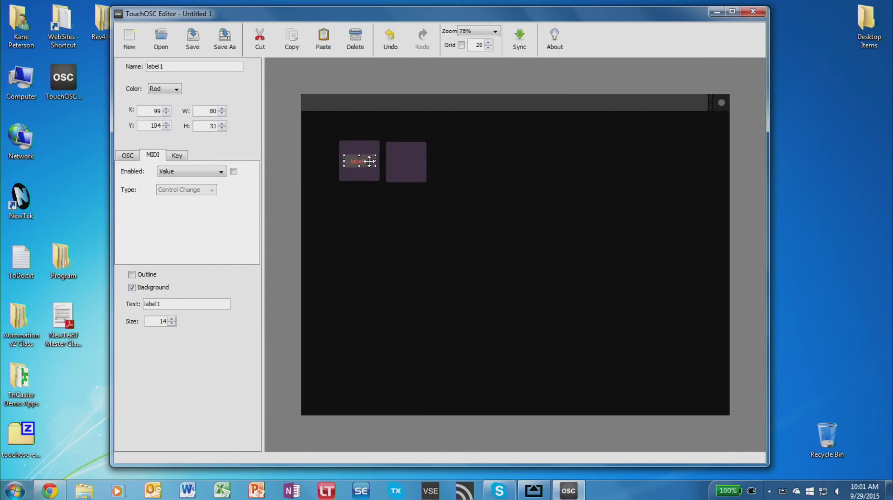
pyautogui.click(173, 319)
pyautogui.click(173, 319)
pyautogui.click(173, 319)
pyautogui.moveTo(168, 305); pyautogui.dragTo(131, 303)
pyautogui.write('TAKE')
pyautogui.click(154, 288)
pyautogui.click(176, 90)
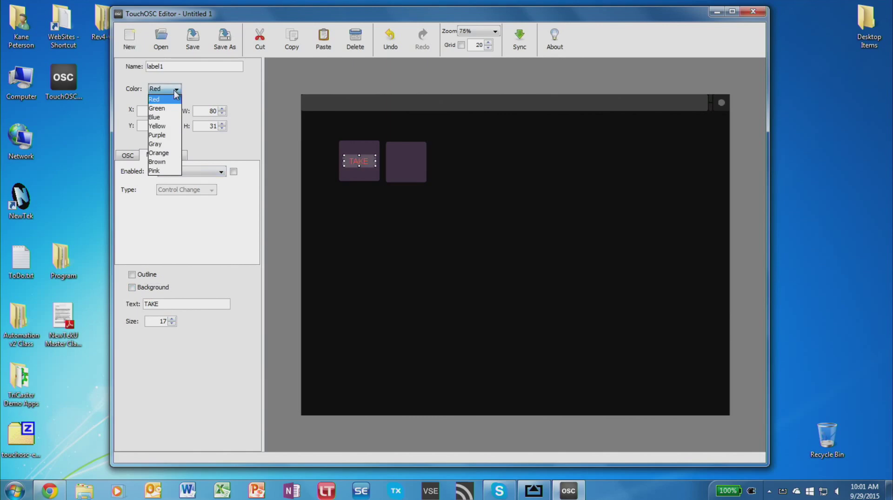
pyautogui.click(157, 134)
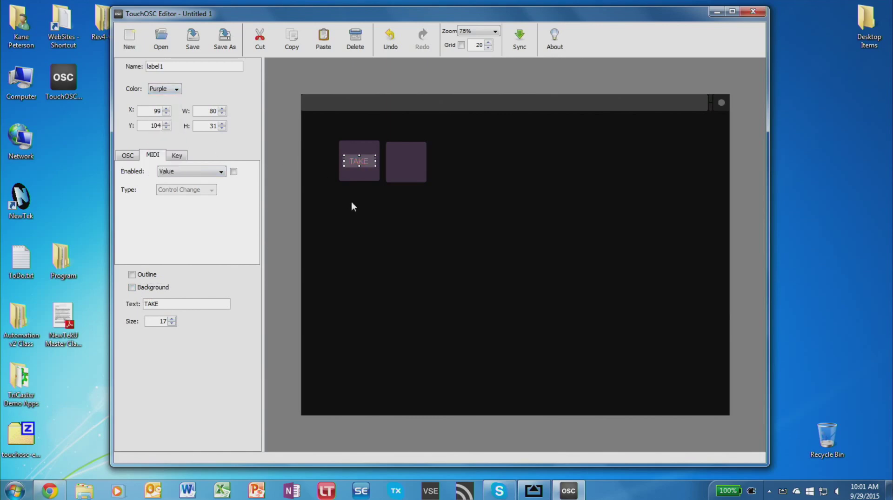
pyautogui.click(351, 206)
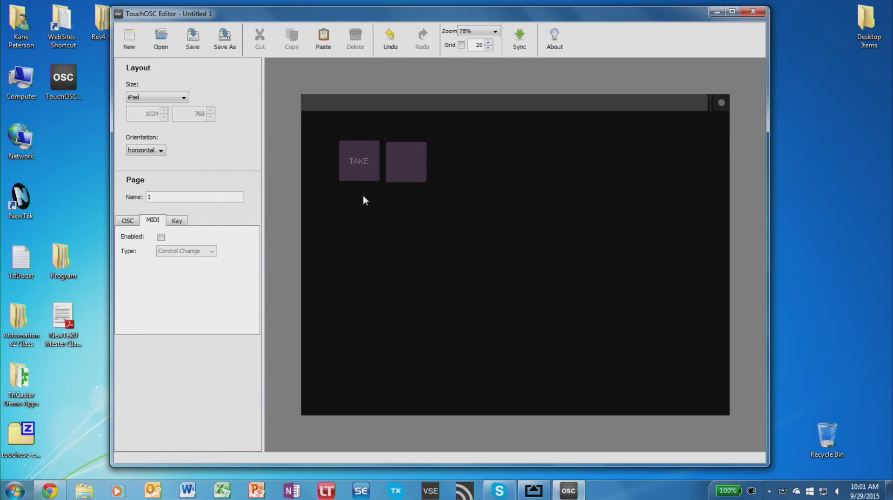
# Open TriCaster8000 AE.touchosc, discarding the test layout, and turn on Sync.
pyautogui.click(161, 41)
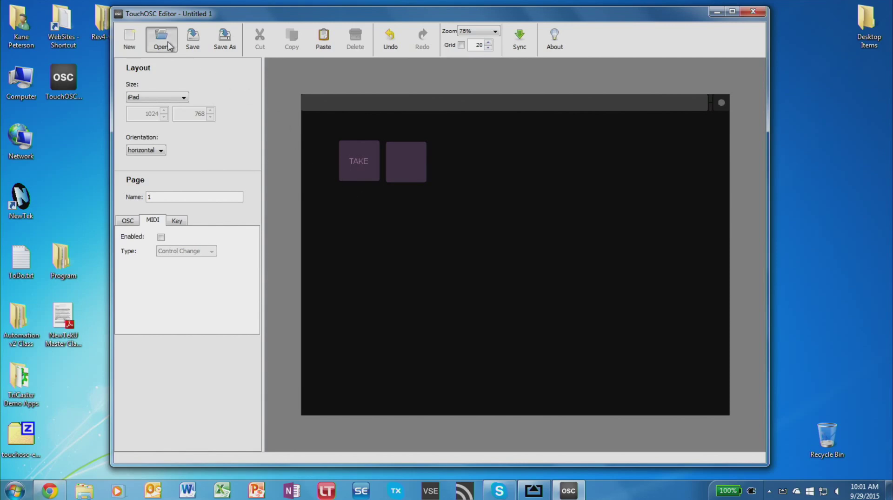
pyautogui.click(425, 255)
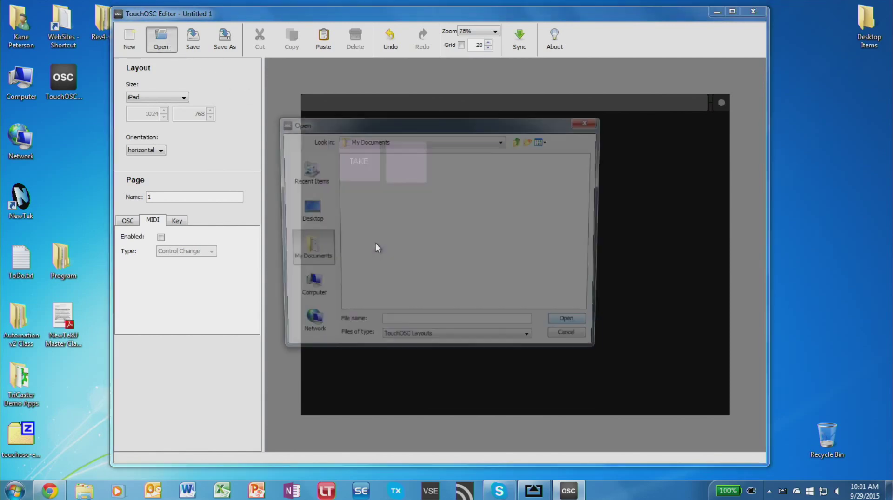
pyautogui.moveTo(479, 311); pyautogui.dragTo(558, 315)
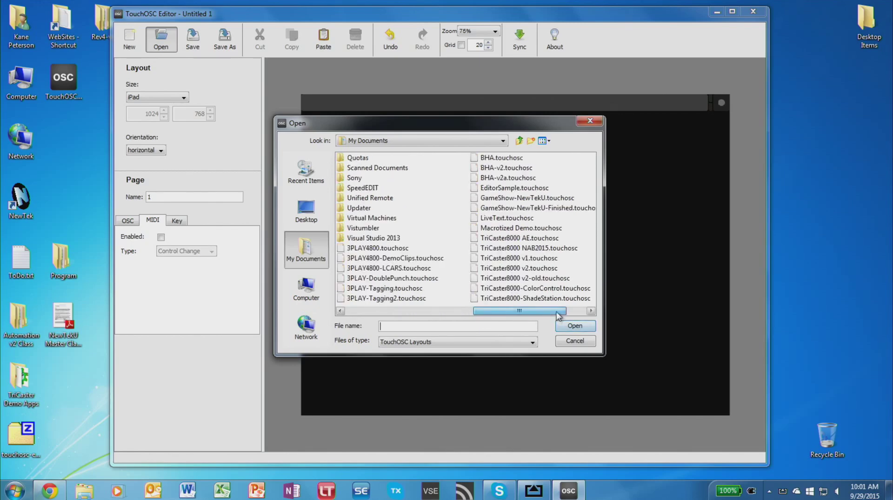
pyautogui.click(535, 239)
pyautogui.click(575, 326)
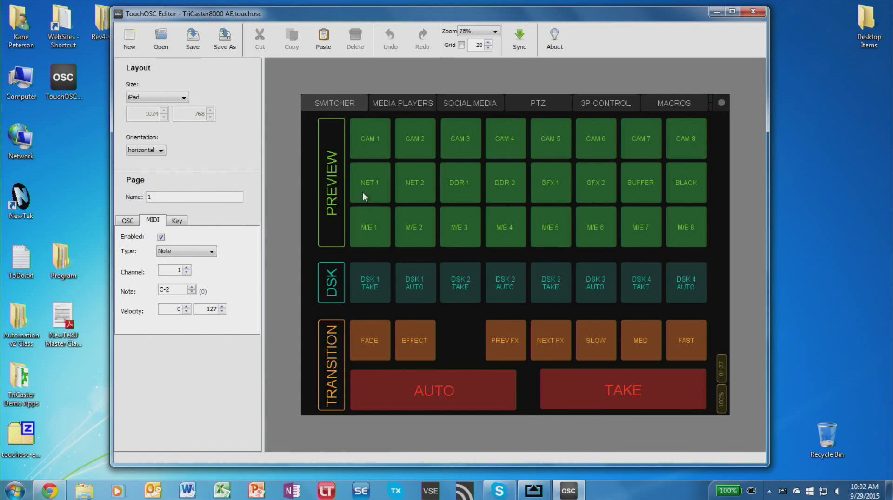
pyautogui.click(524, 39)
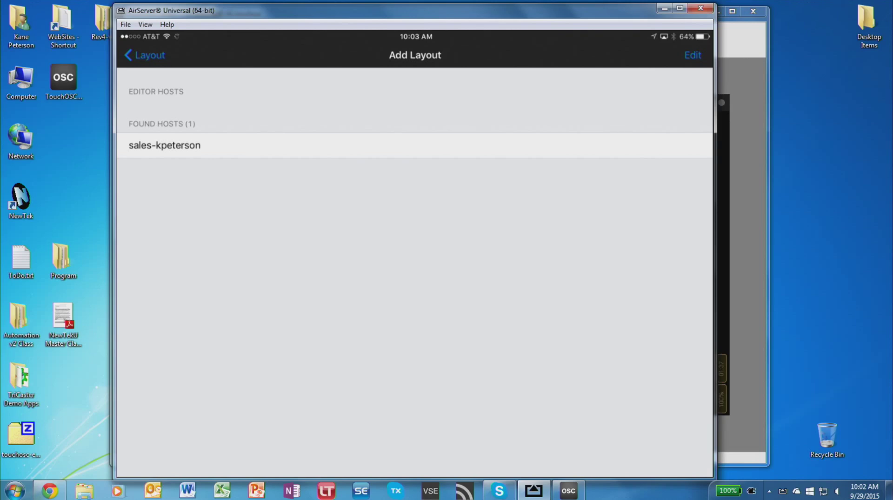
# Download the layout from the found editor host, overwriting the existing TriCaster8000 AE copy.
pyautogui.click(165, 145)
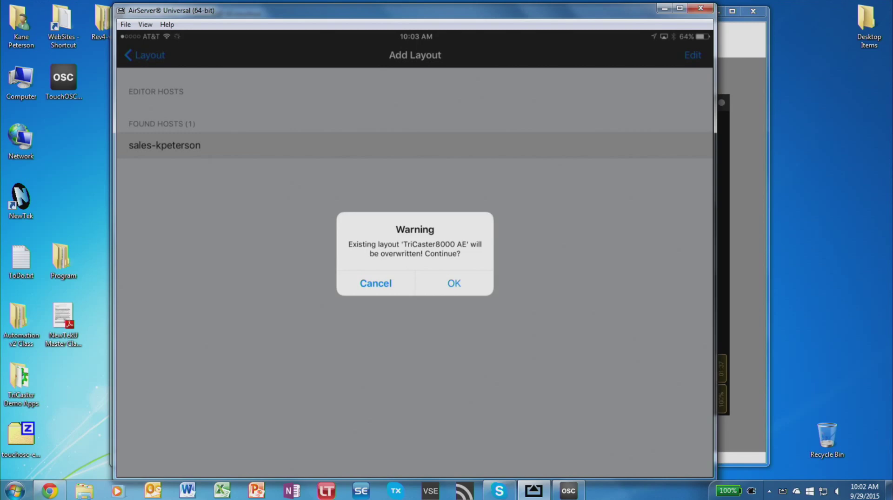
pyautogui.click(454, 284)
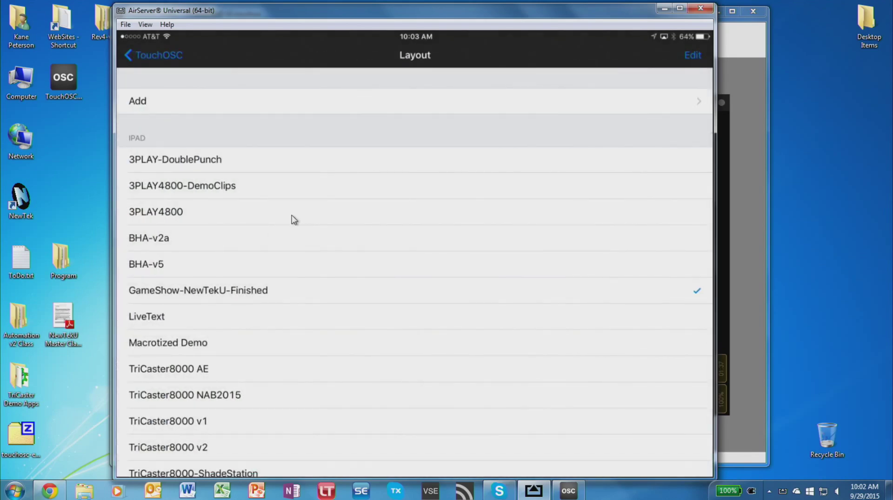
# Scroll the iPad's Layout list to find TriCaster8000 AE.
pyautogui.scroll(-3, 294, 220)
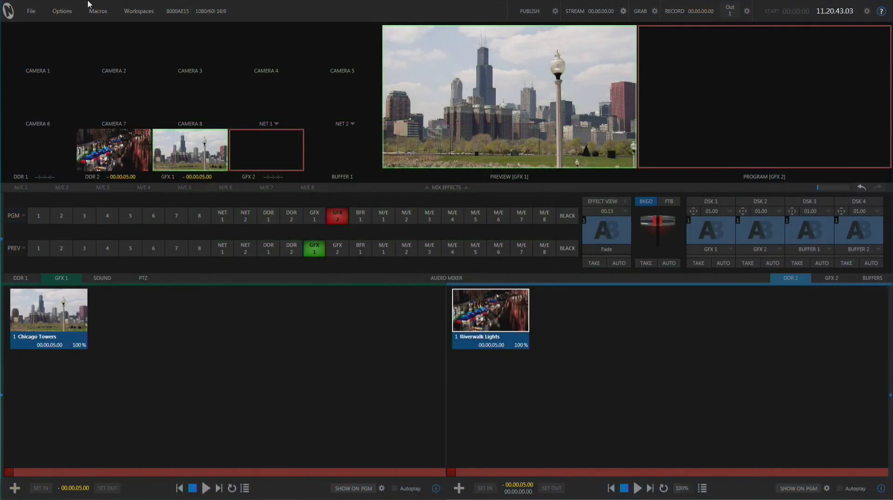
# Assign the TouchOSC Bridge MIDI note (channel 5, note 2) as trigger 1 for the Awesome Possum macro.
pyautogui.click(98, 11)
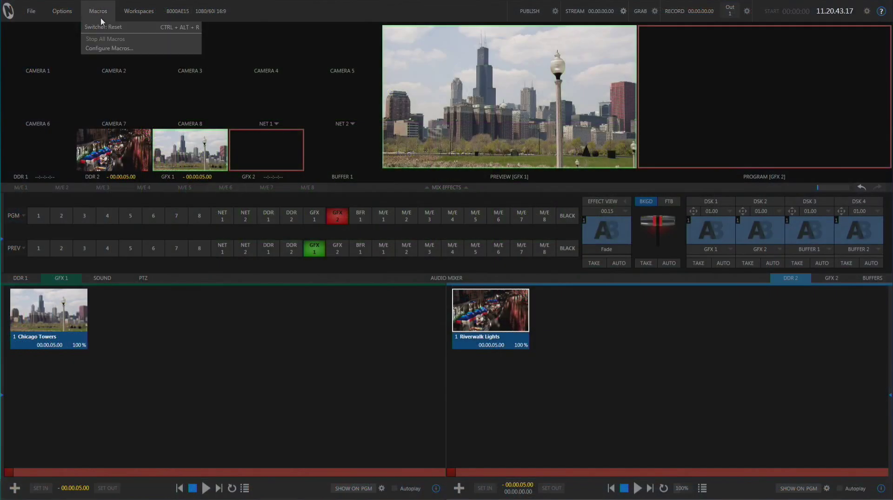
pyautogui.click(113, 48)
pyautogui.click(354, 266)
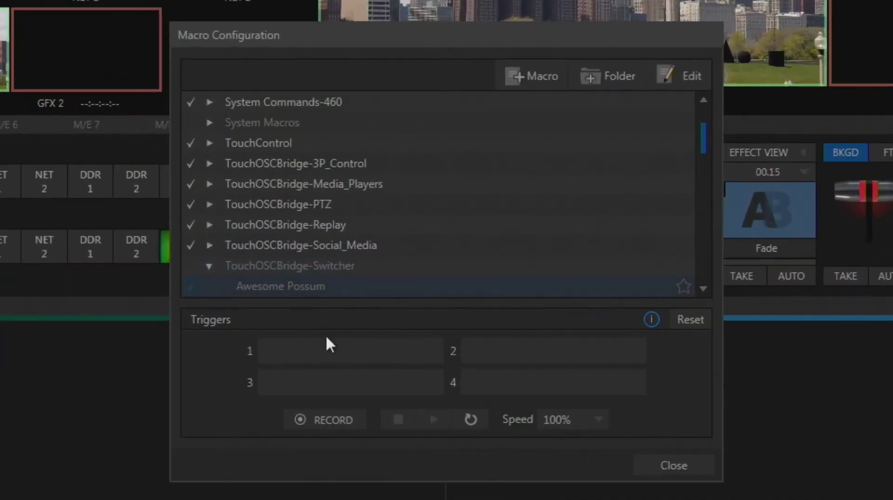
pyautogui.click(388, 299)
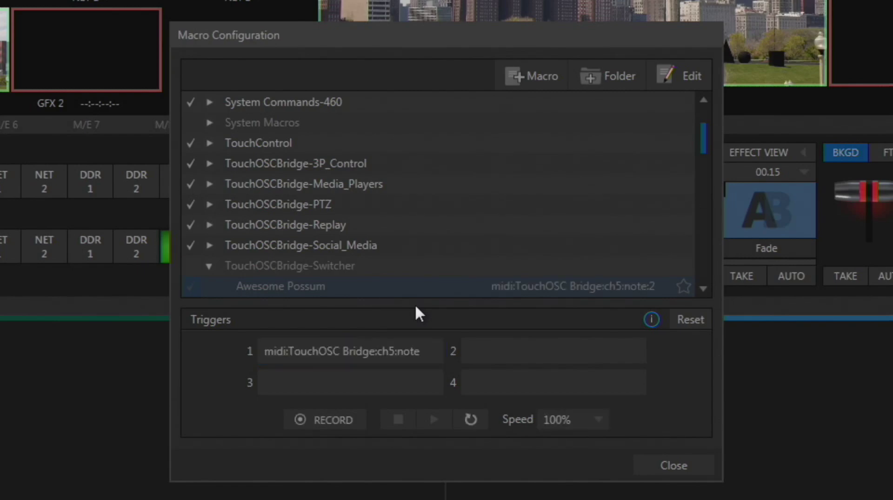
pyautogui.click(682, 463)
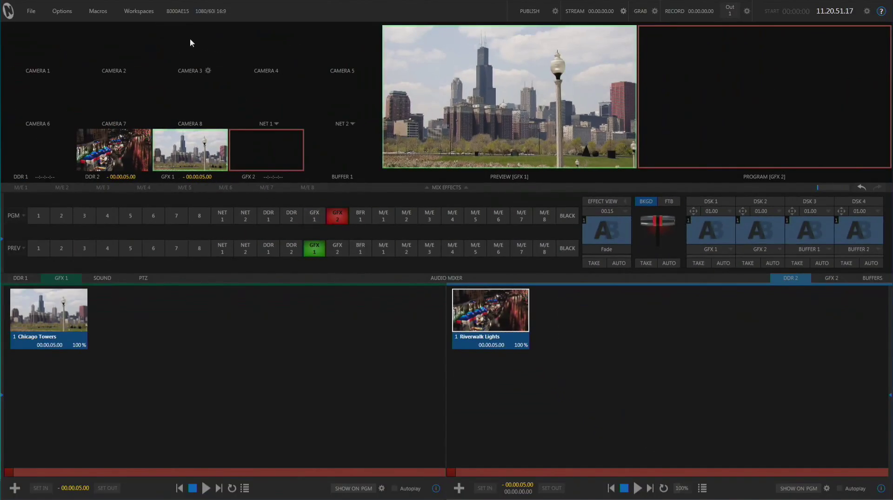